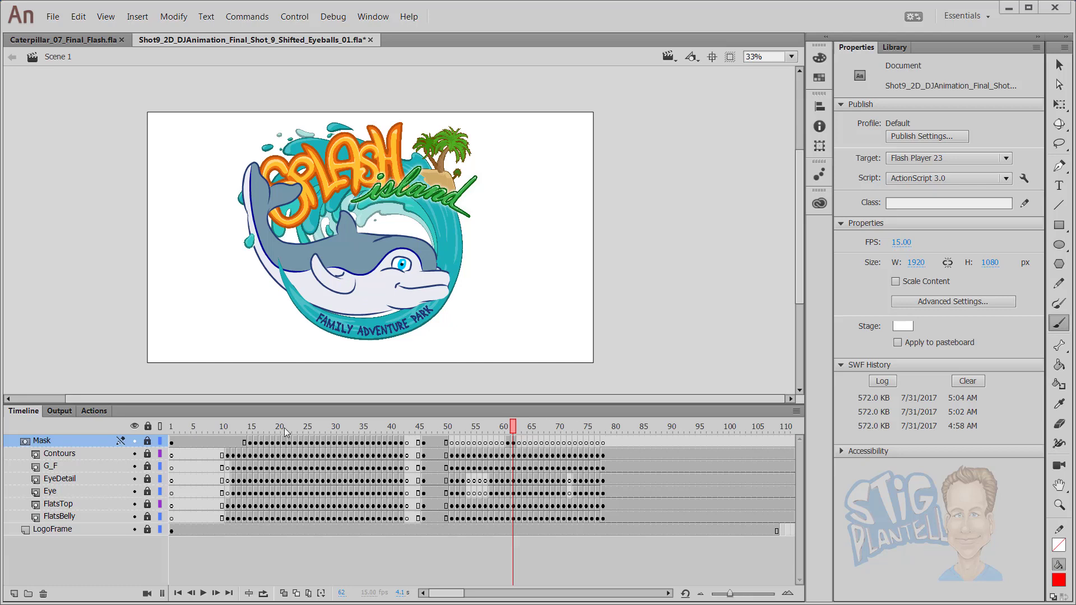
Toggle the Mask layer's lock to compare the painted mask shape with the masked dolphin around frames 27 and 30.
{"action": "left_click", "coordinate": [147, 441]}
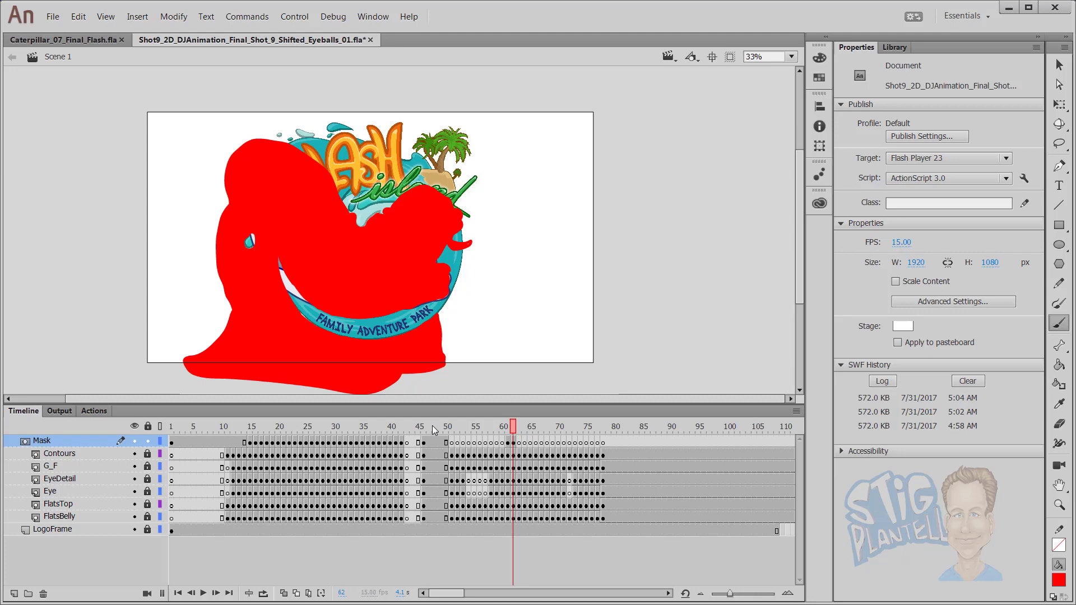
{"action": "left_click_drag", "start_coordinate": [484, 428], "coordinate": [317, 428]}
{"action": "left_click", "coordinate": [148, 441]}
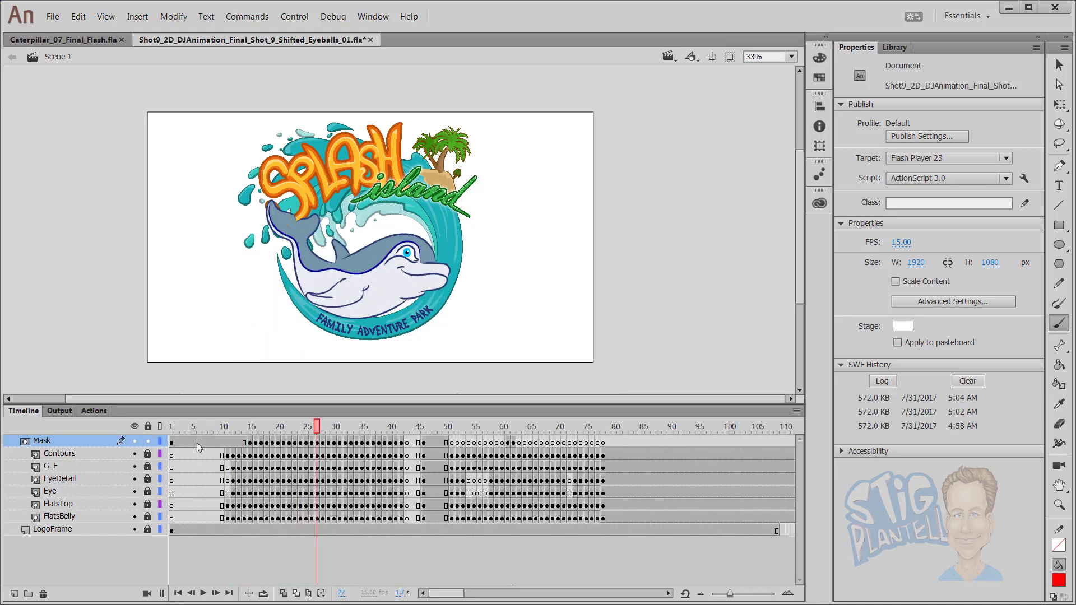
{"action": "left_click", "coordinate": [148, 442]}
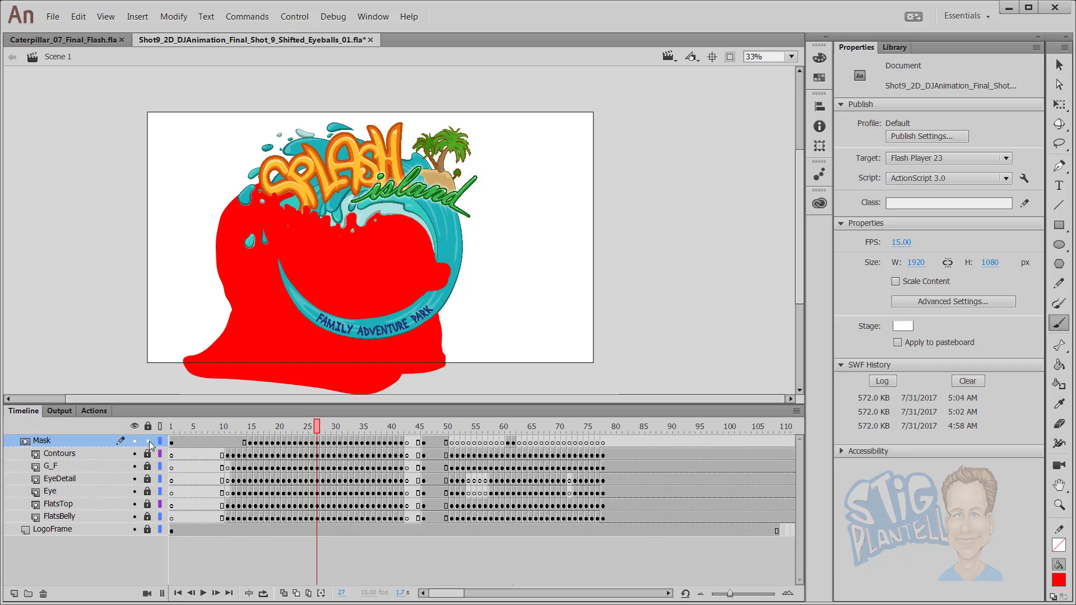
{"action": "left_click_drag", "start_coordinate": [317, 428], "coordinate": [334, 427]}
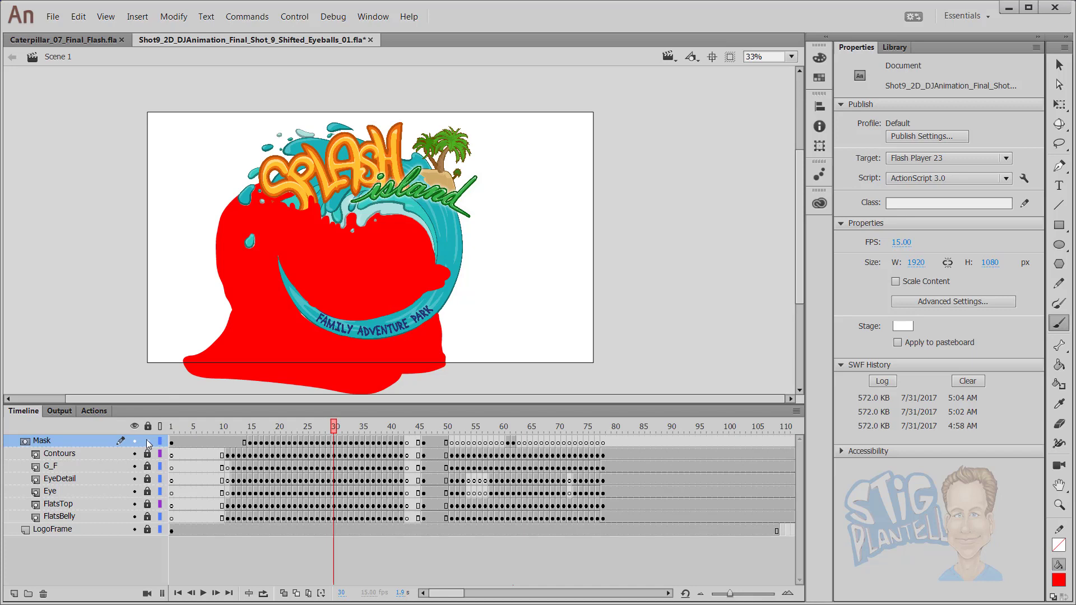
{"action": "left_click", "coordinate": [147, 441]}
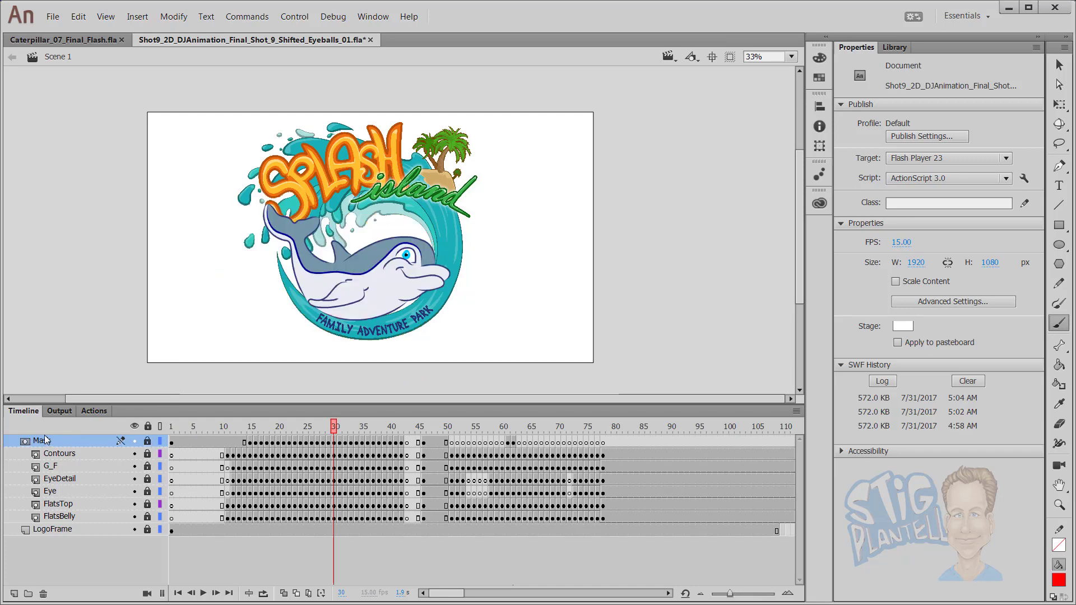
Inspect the Mask layer's type options and preview the dolphin animation through frame 58.
{"action": "right_click", "coordinate": [55, 444]}
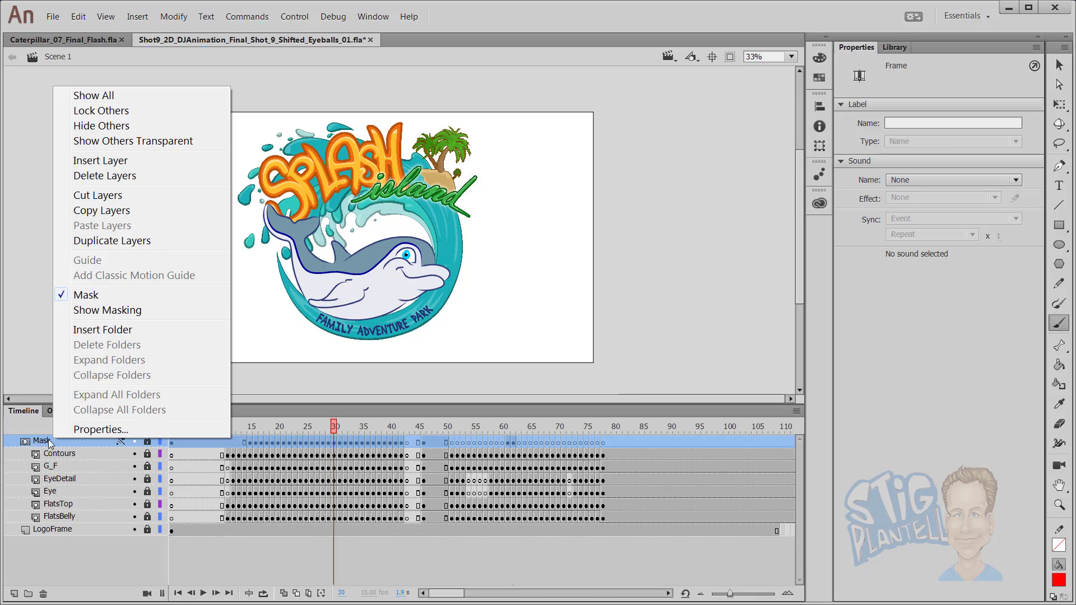
{"action": "left_click_drag", "start_coordinate": [339, 427], "coordinate": [253, 435]}
{"action": "key", "text": "Return"}
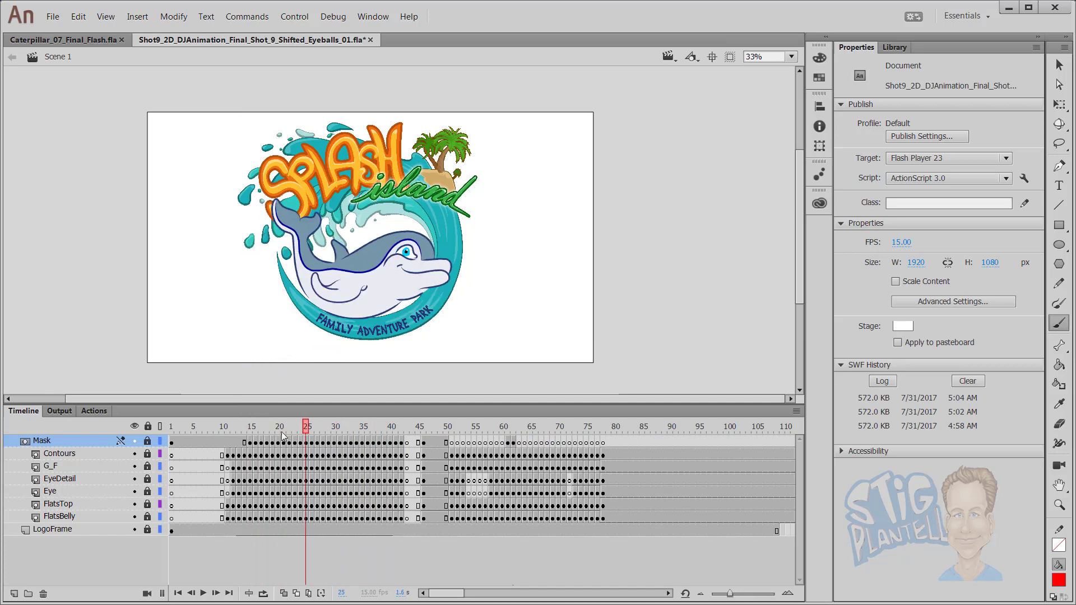
{"action": "mouse_move", "coordinate": [486, 429]}
{"action": "left_mouse_down"}
{"action": "mouse_move", "coordinate": [416, 430]}
{"action": "mouse_move", "coordinate": [492, 431]}
{"action": "left_mouse_up"}
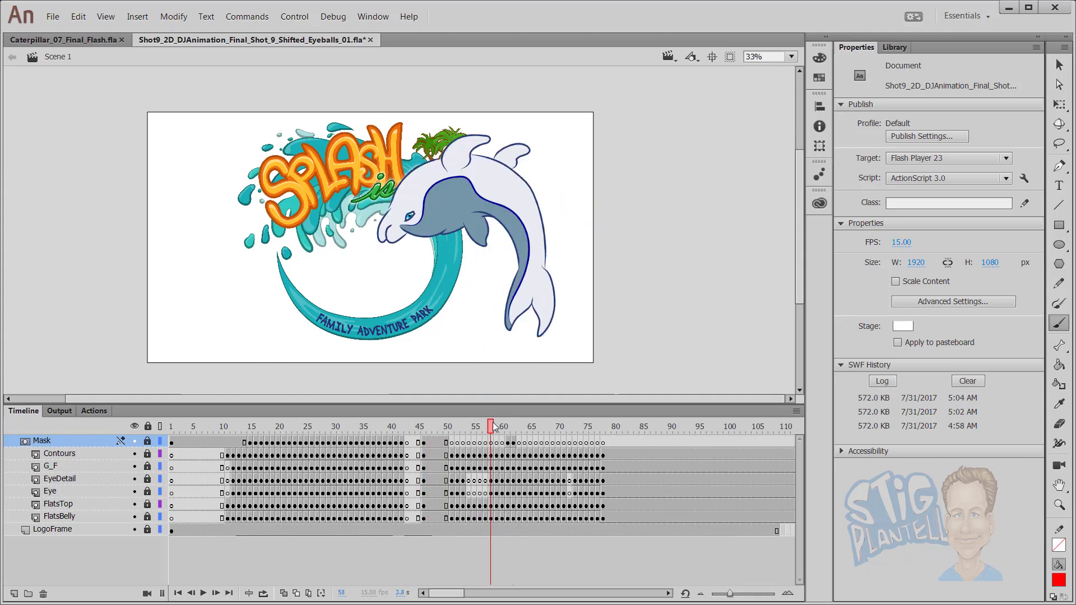
Examine the unlocked Mask layer's shape from frame 46 to 51, relock the layer and advance to frame 62.
{"action": "left_click", "coordinate": [424, 442]}
{"action": "left_click", "coordinate": [147, 441]}
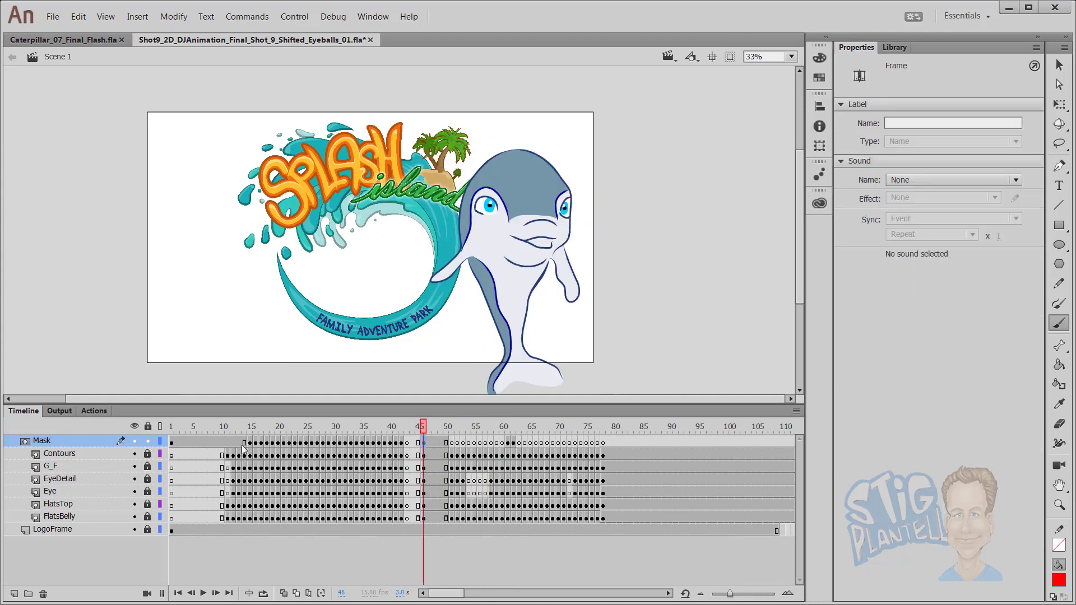
{"action": "left_click_drag", "start_coordinate": [467, 238], "coordinate": [462, 228]}
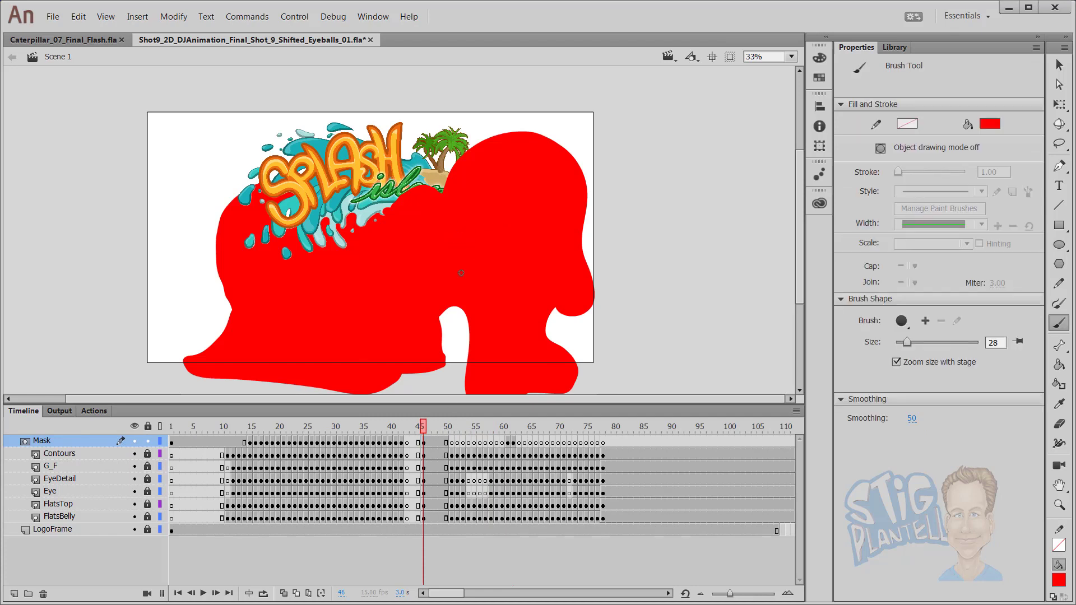
{"action": "key", "text": "period"}
{"action": "key", "text": "period"}
{"action": "key", "text": "period"}
{"action": "key", "text": "period"}
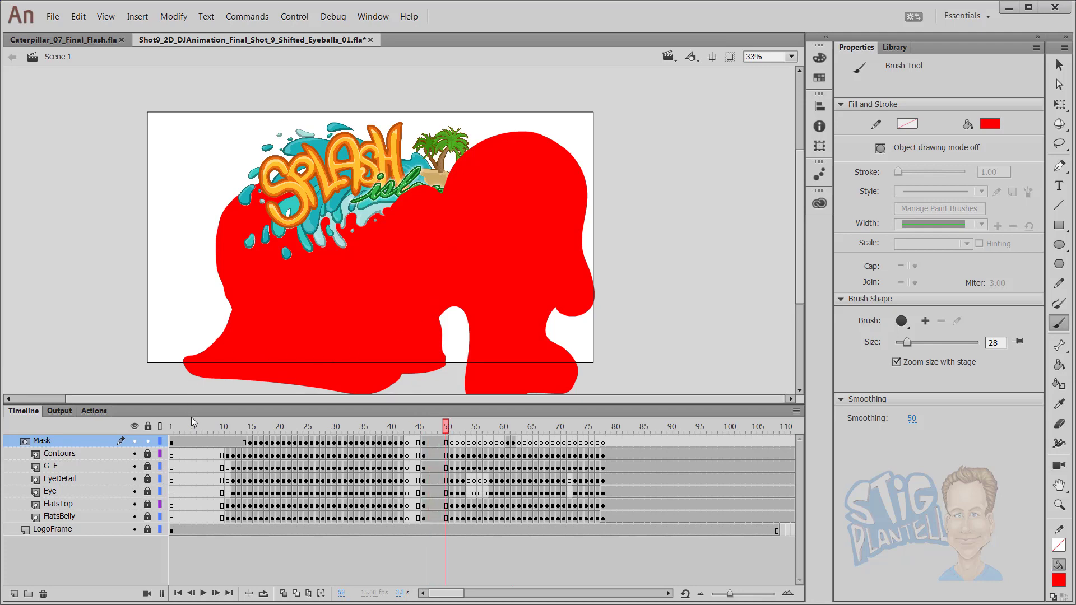
{"action": "key", "text": "period"}
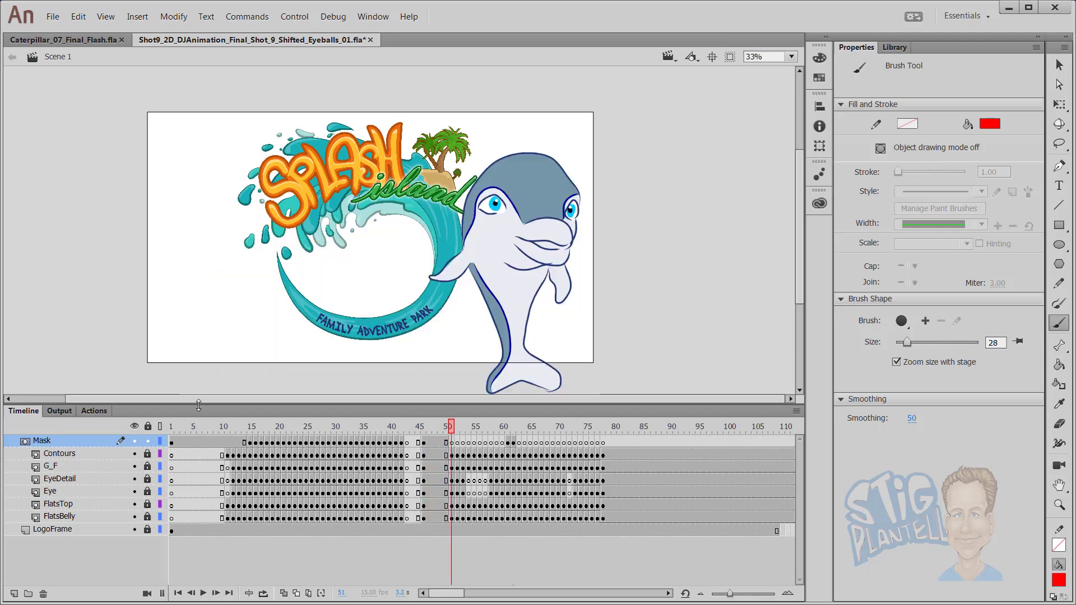
{"action": "left_click", "coordinate": [147, 441]}
{"action": "left_click_drag", "start_coordinate": [457, 426], "coordinate": [516, 429]}
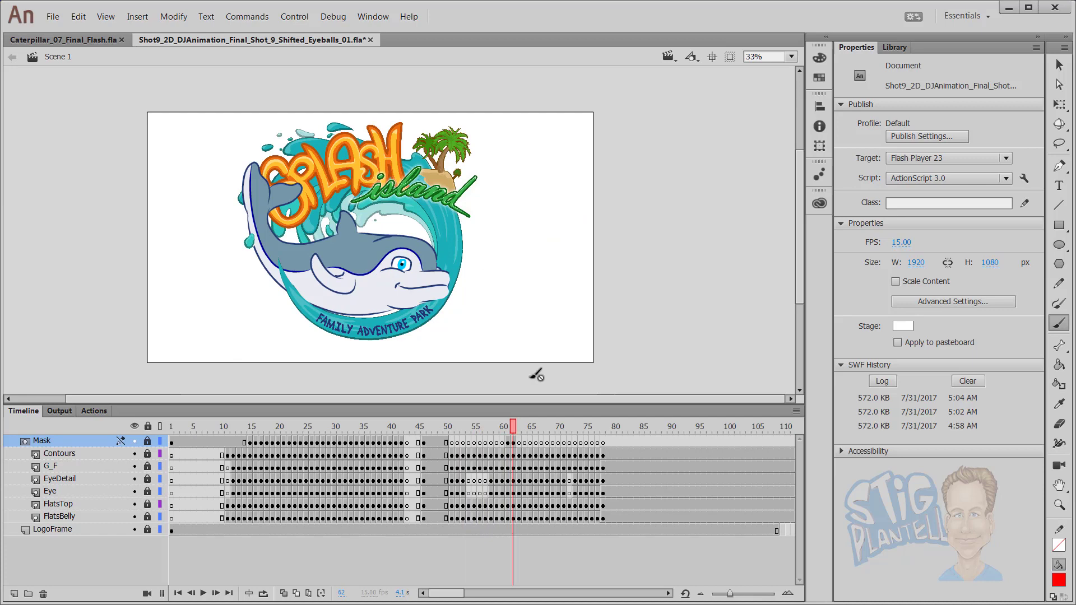
Compare the masked dolphin in the frames around 62 and show the Mask layer as outlines.
{"action": "key", "text": "period"}
{"action": "key", "text": "comma"}
{"action": "key", "text": "comma"}
{"action": "key", "text": "period"}
{"action": "left_click", "coordinate": [148, 442]}
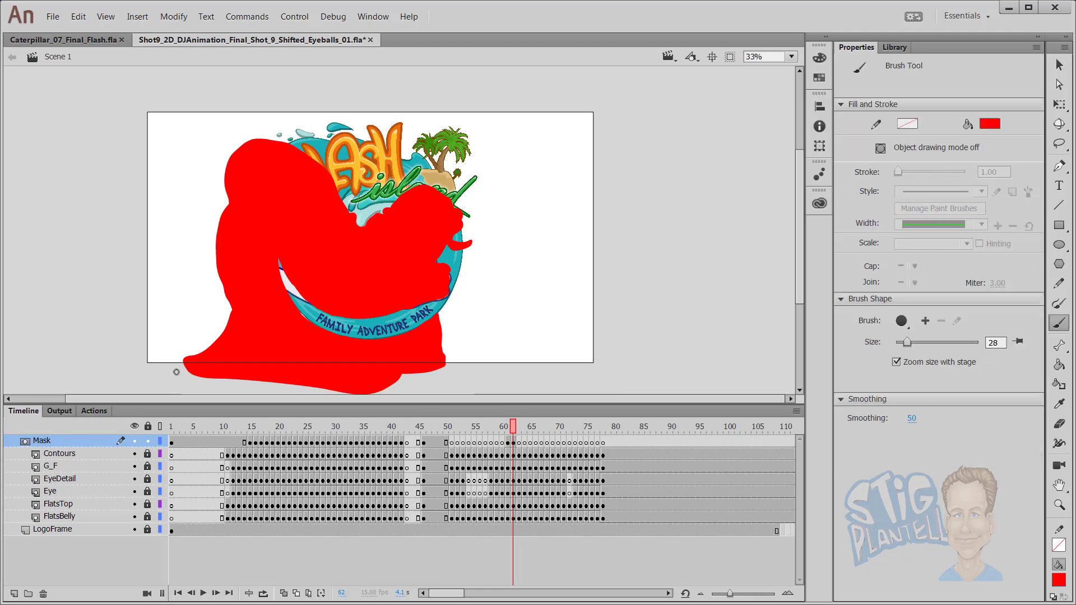
{"action": "left_click", "coordinate": [160, 442]}
{"action": "left_click", "coordinate": [148, 442]}
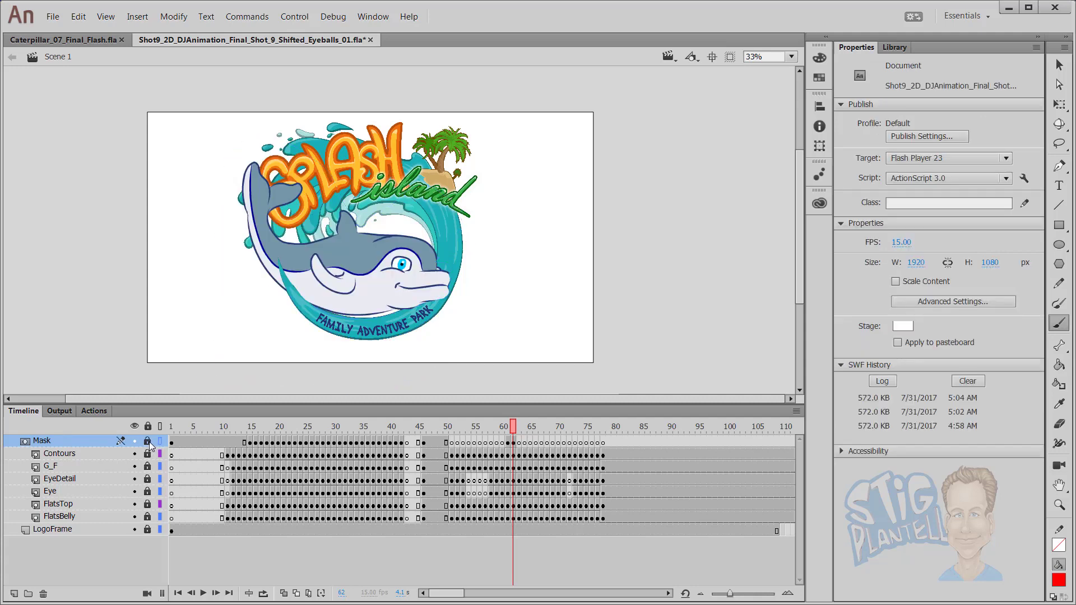
Copy the mask shape from frame 62 of the unlocked Mask layer and paste it in place on frame 63.
{"action": "key", "text": "."}
{"action": "left_click", "coordinate": [516, 445]}
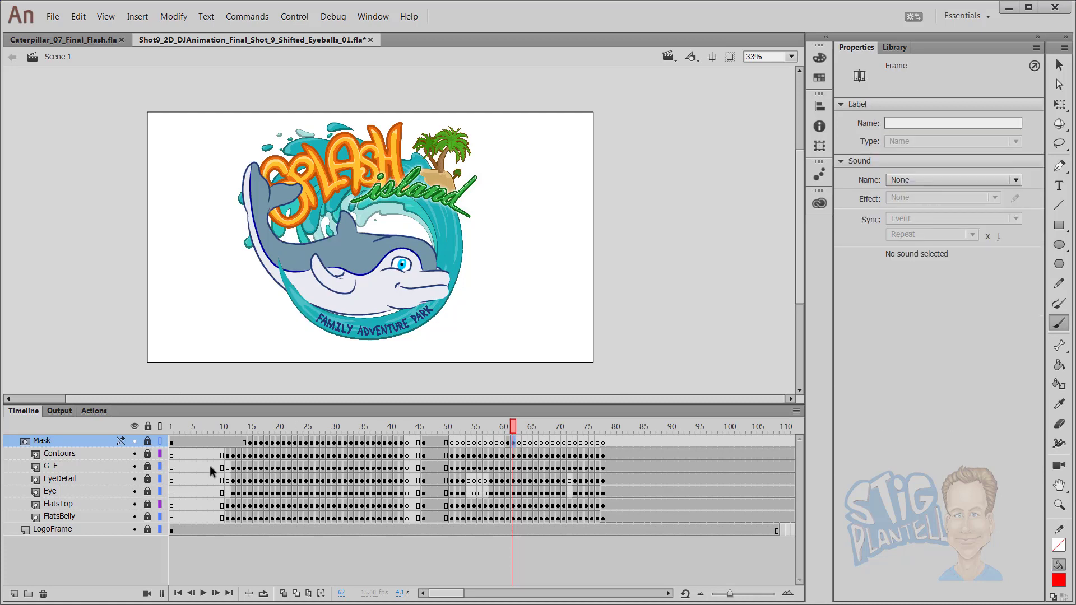
{"action": "left_click", "coordinate": [148, 441]}
{"action": "left_click", "coordinate": [514, 443]}
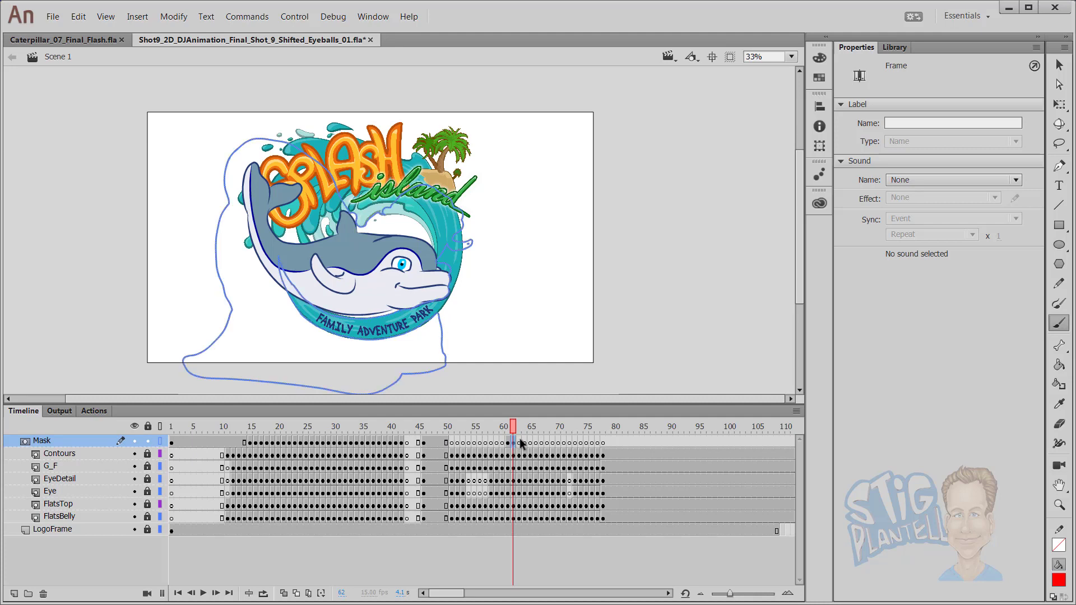
{"action": "left_click", "coordinate": [519, 443]}
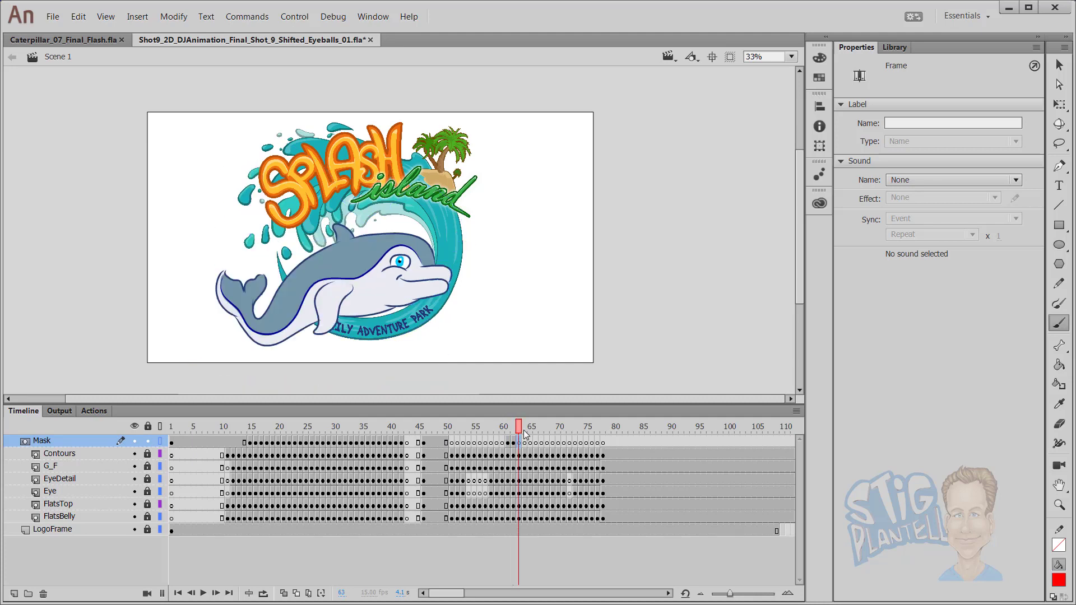
{"action": "key", "text": "ctrl+shift+v"}
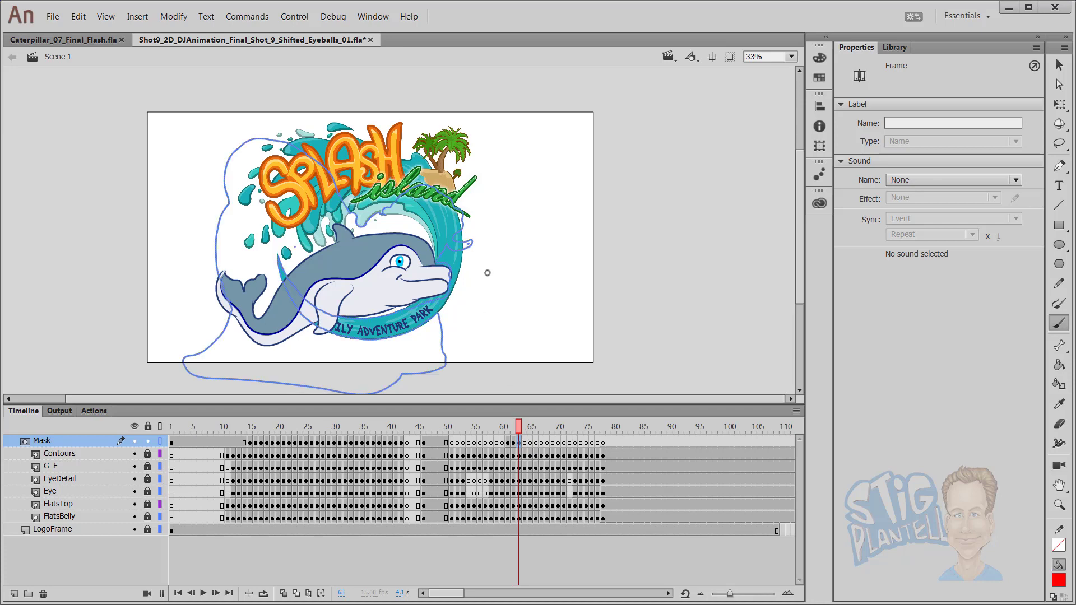
Show the Mask layer filled again and brush extra mask over the dolphin's uncovered tail on frame 63.
{"action": "double_click", "coordinate": [161, 442]}
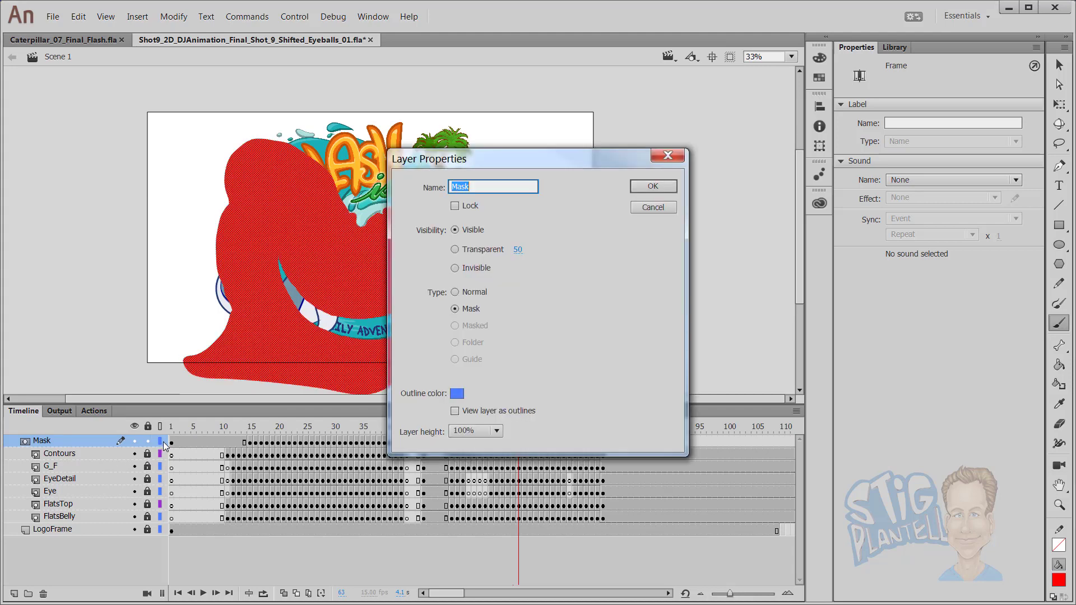
{"action": "left_click", "coordinate": [655, 185]}
{"action": "key", "text": "period"}
{"action": "key", "text": "comma"}
{"action": "key", "text": "comma"}
{"action": "key", "text": "period"}
{"action": "left_click_drag", "start_coordinate": [216, 305], "coordinate": [223, 292]}
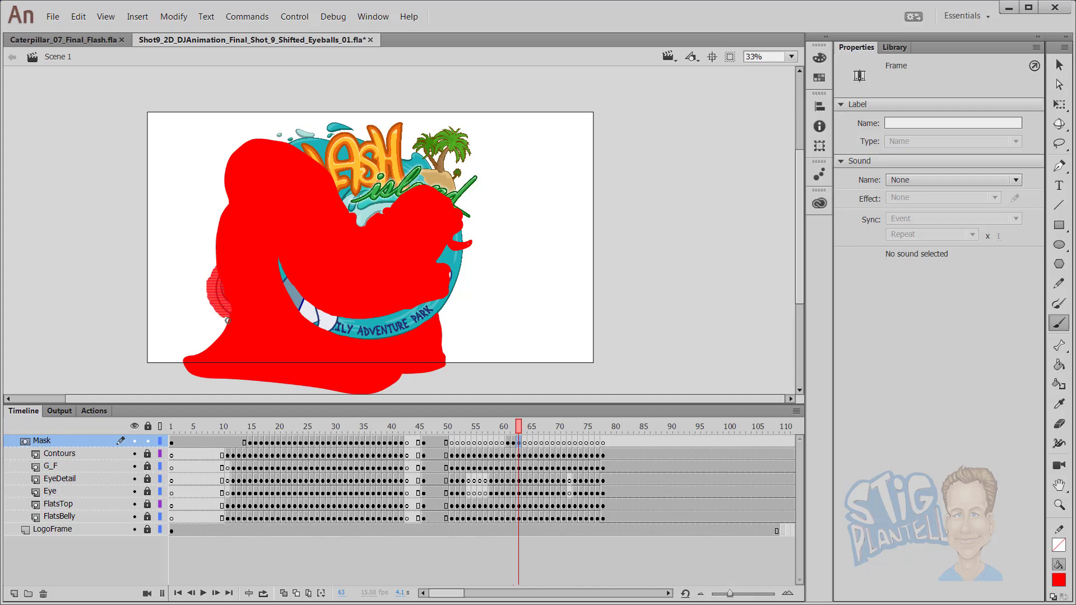
Lock the Mask layer and flip back and forth between frames 61 and 63 to check the masking.
{"action": "left_click", "coordinate": [148, 442]}
{"action": "key", "text": "comma"}
{"action": "key", "text": "comma"}
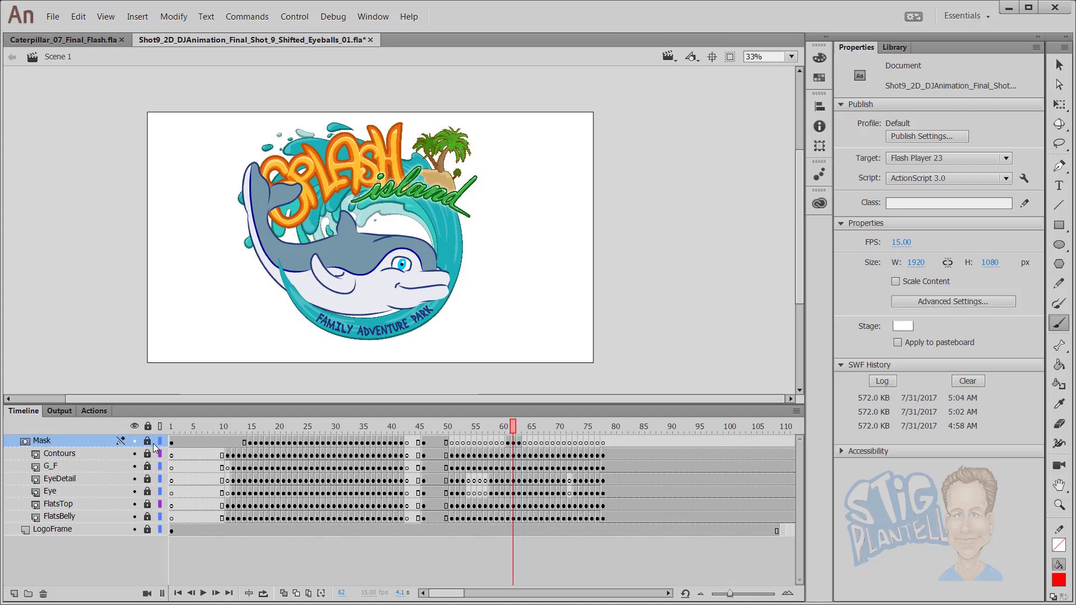
{"action": "key", "text": "period"}
{"action": "key", "text": "period"}
{"action": "key", "text": "comma"}
{"action": "key", "text": "comma"}
{"action": "key", "text": "period"}
{"action": "key", "text": "period"}
{"action": "key", "text": "comma"}
{"action": "key", "text": "comma"}
{"action": "key", "text": "period"}
{"action": "key", "text": "period"}
Unlock the Mask layer and brush over the uncovered gap at the tip of the dolphin's snout on frame 63.
{"action": "key", "text": "z"}
{"action": "left_click_drag", "start_coordinate": [404, 239], "coordinate": [512, 337]}
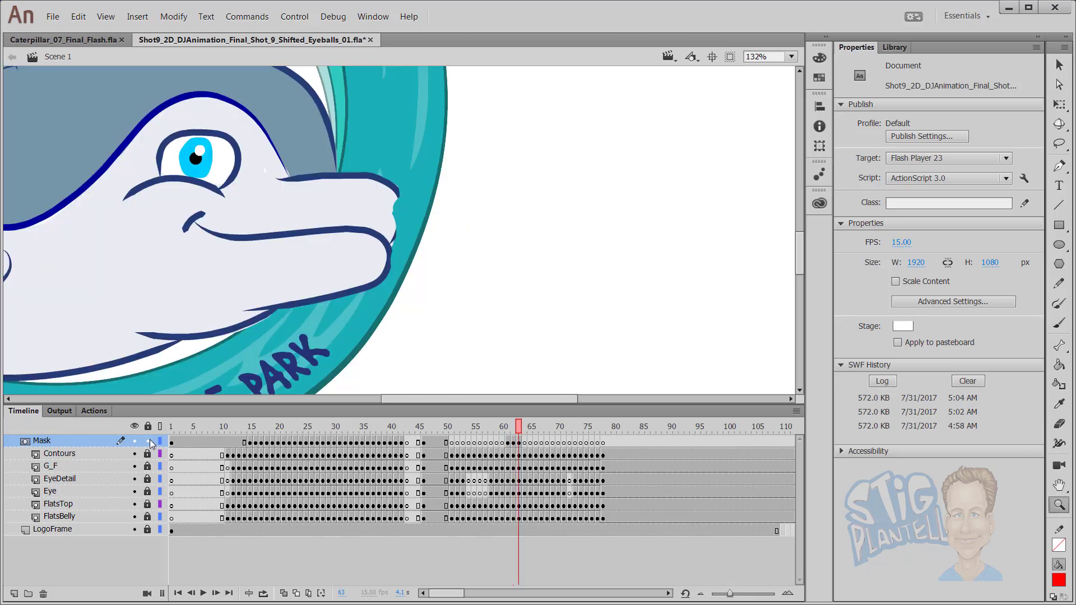
{"action": "left_click", "coordinate": [147, 442]}
{"action": "key", "text": "n"}
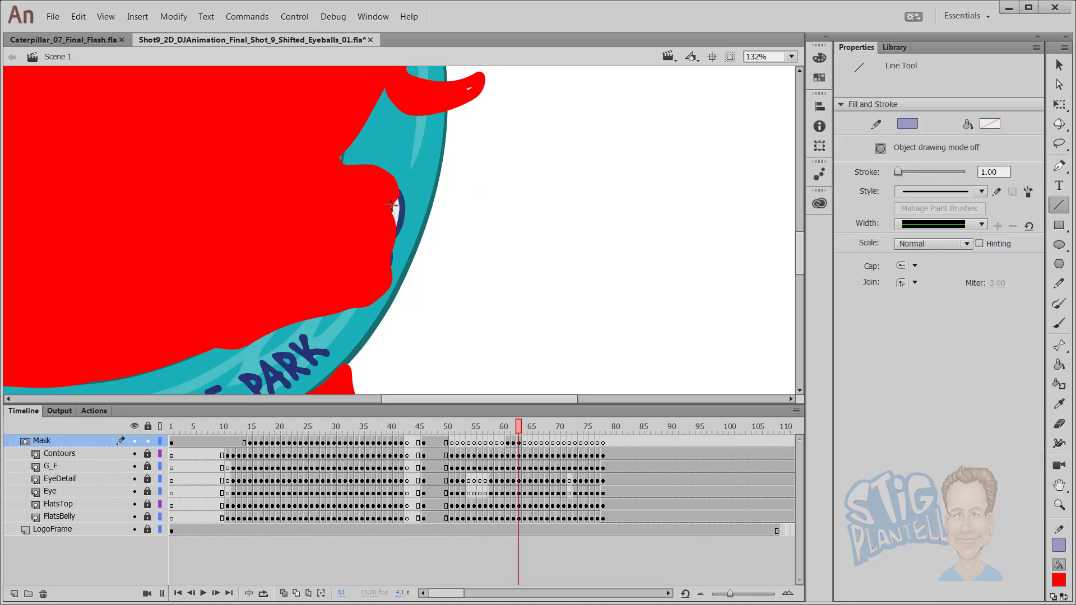
{"action": "key", "text": "b"}
{"action": "left_click_drag", "start_coordinate": [391, 197], "coordinate": [385, 277]}
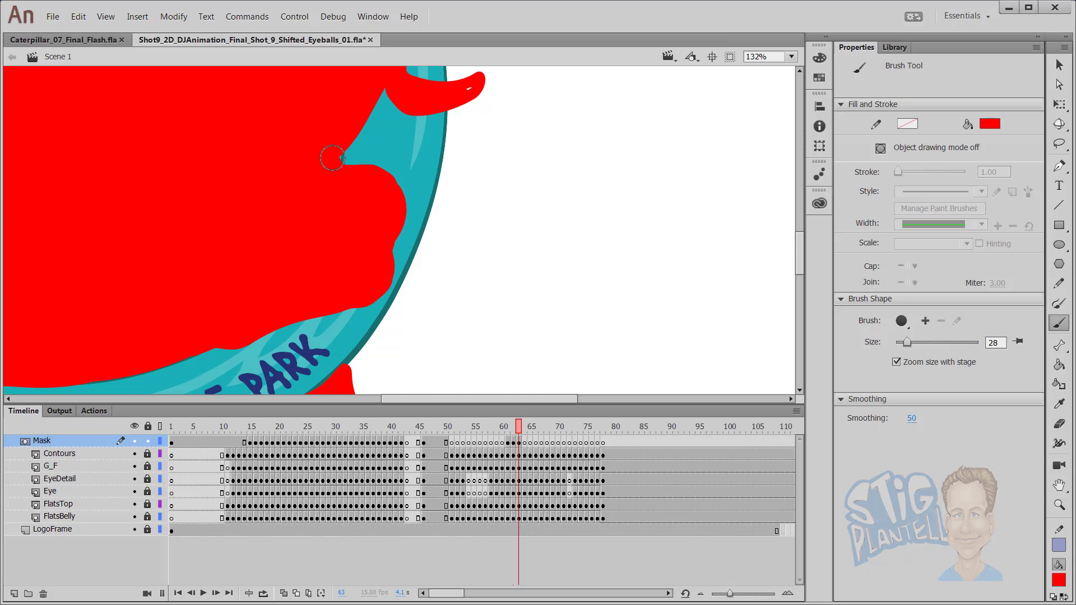
Relock the Mask layer and step through frames 61 to 64 to review the corrected mask on the whole logo.
{"action": "key", "text": "z"}
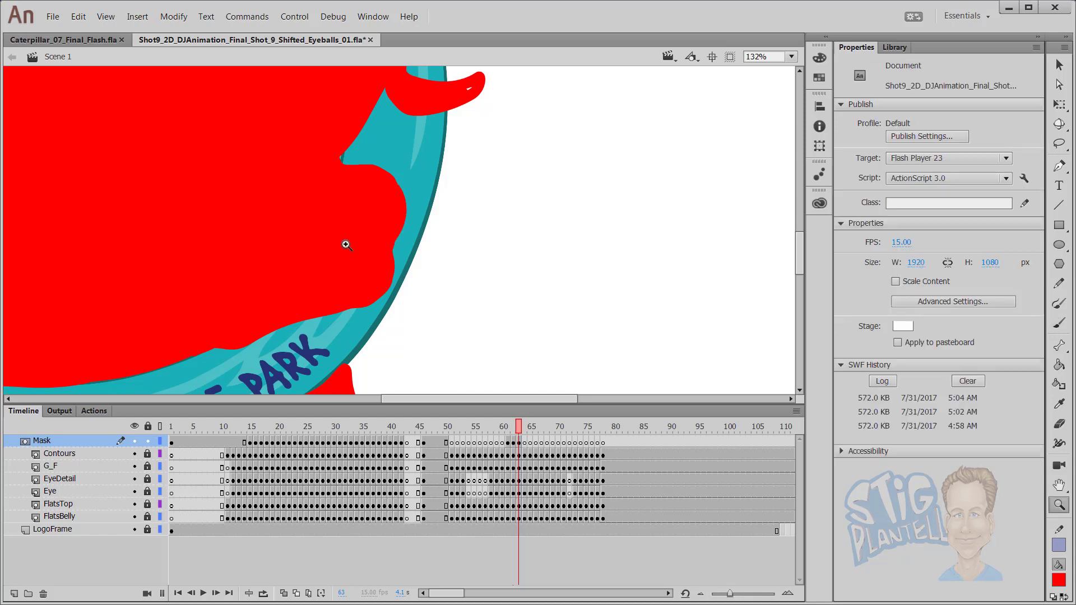
{"action": "left_click", "coordinate": [333, 227], "text": "alt"}
{"action": "left_click", "coordinate": [334, 228], "text": "alt"}
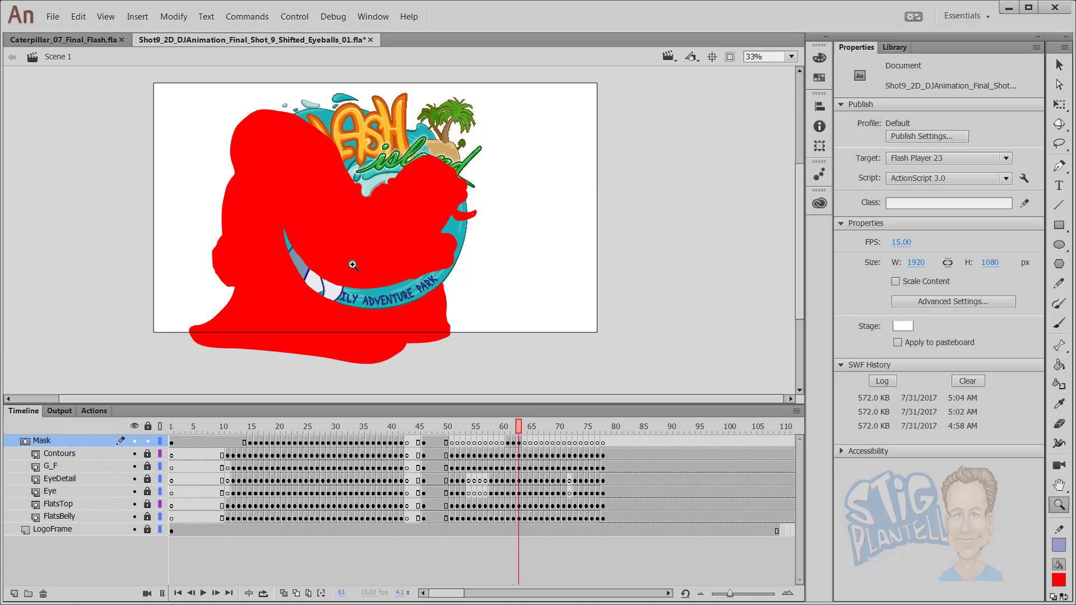
{"action": "left_click", "coordinate": [148, 442]}
{"action": "mouse_move", "coordinate": [519, 429]}
{"action": "left_mouse_down"}
{"action": "mouse_move", "coordinate": [504, 430]}
{"action": "mouse_move", "coordinate": [518, 429]}
{"action": "left_mouse_up"}
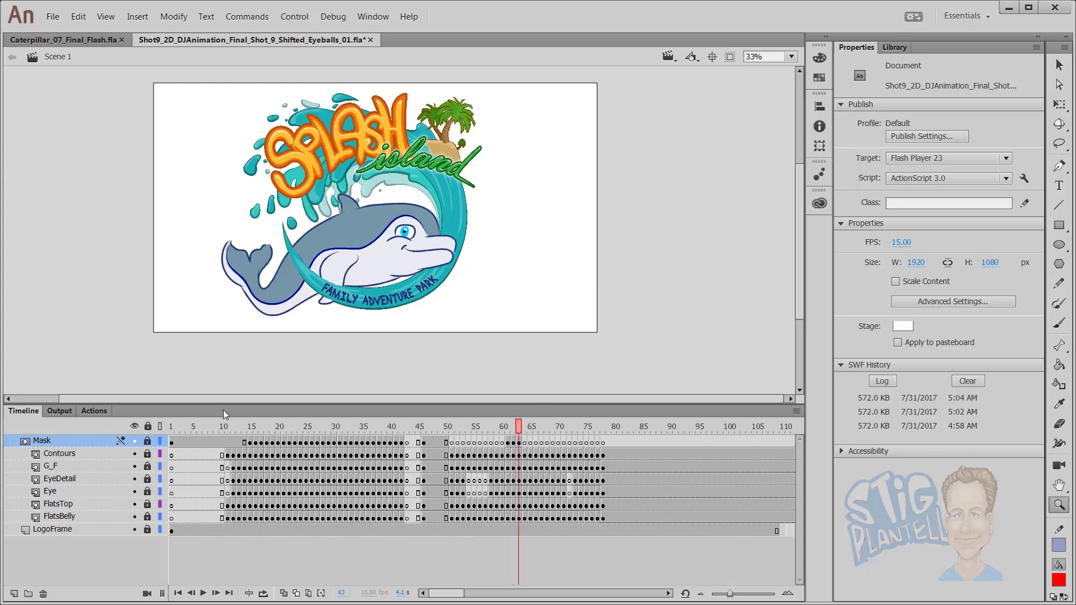
{"action": "key", "text": "comma"}
{"action": "key", "text": "comma"}
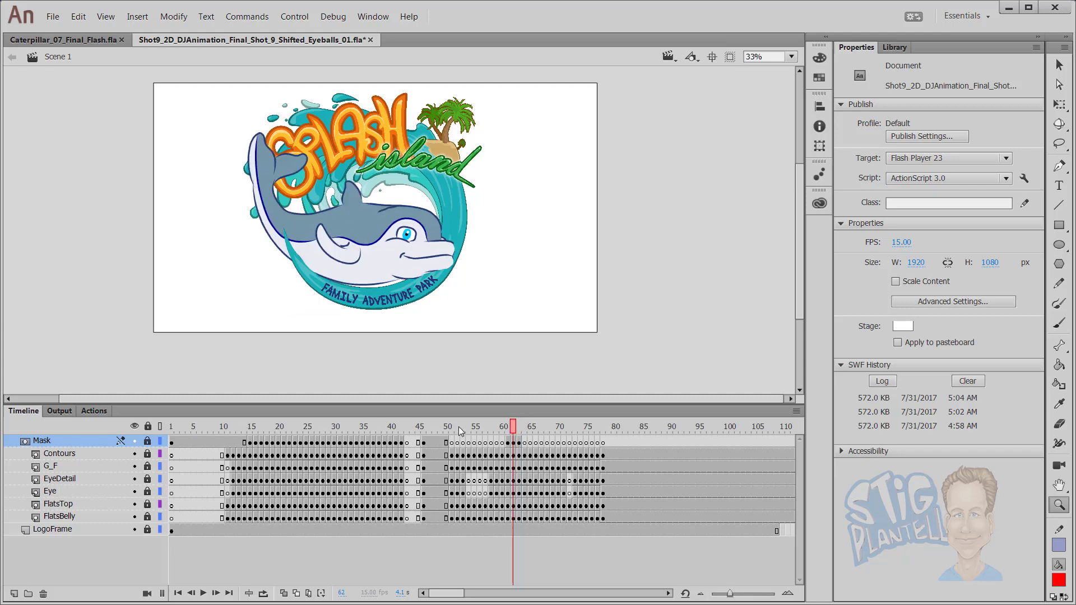
{"action": "key", "text": "period"}
{"action": "key", "text": "period"}
{"action": "key", "text": "period"}
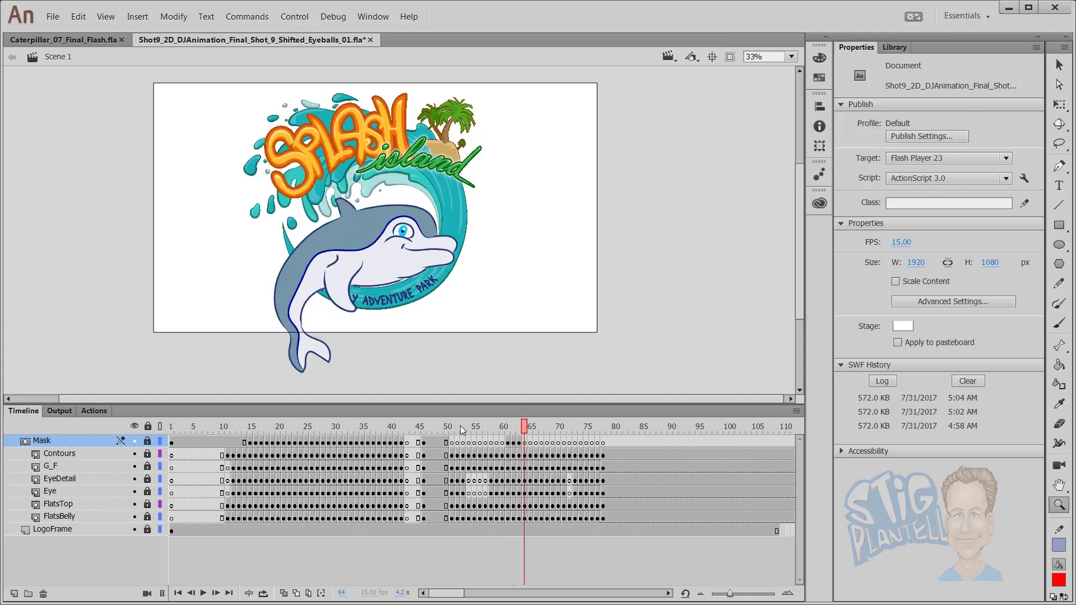
Copy the frame 63 mask shape and paste it in place on frame 64 of the unlocked Mask layer.
{"action": "left_click", "coordinate": [519, 442]}
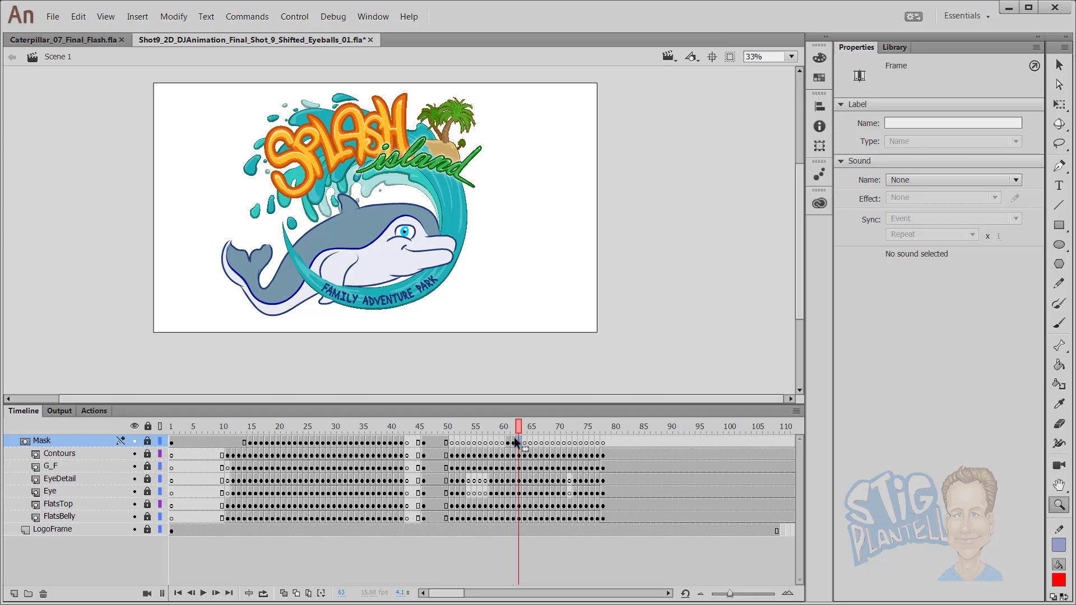
{"action": "left_click", "coordinate": [147, 441]}
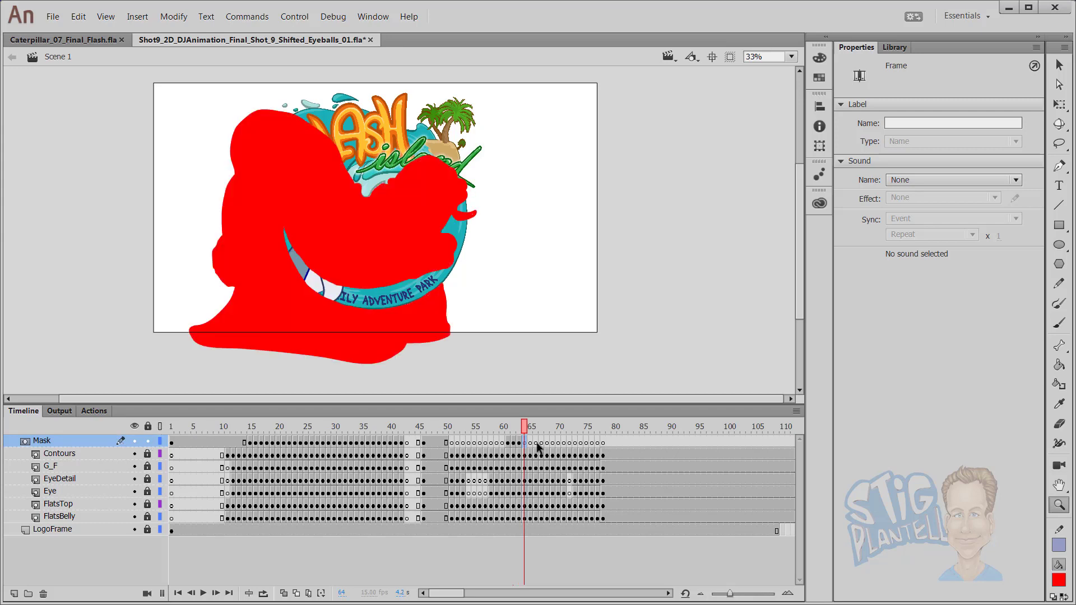
{"action": "key", "text": "period"}
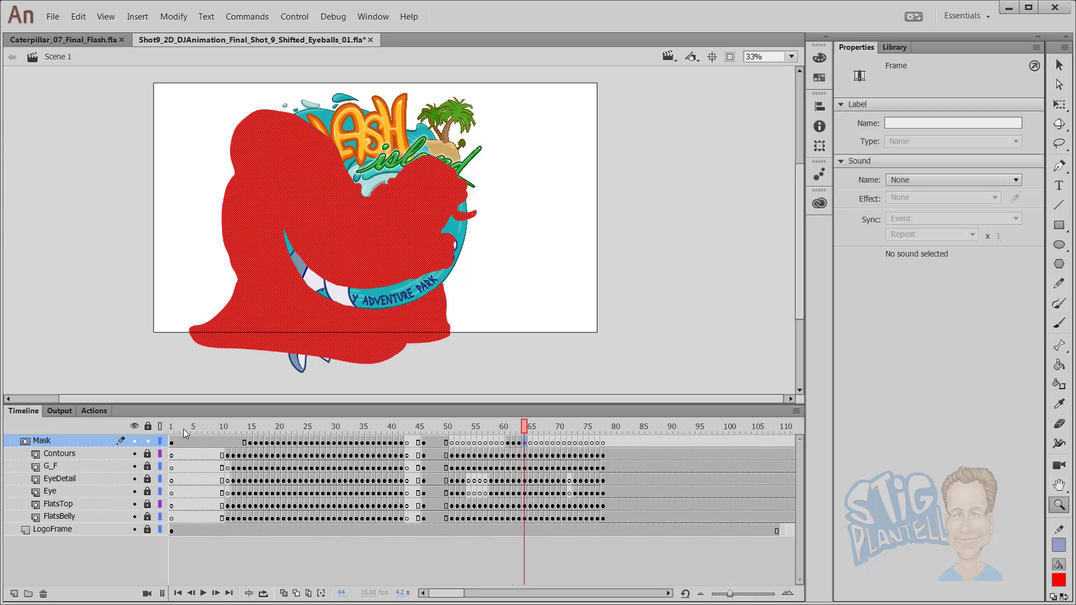
{"action": "key", "text": "c"}
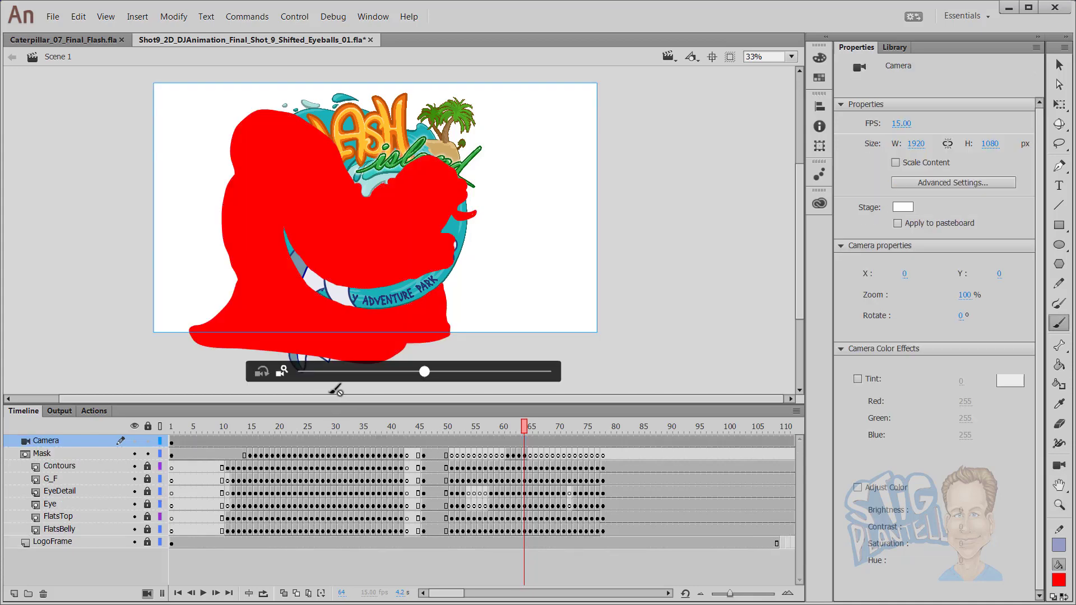
Lock the Mask layer to check frame 64 and delete the Camera layer from the timeline.
{"action": "key", "text": "b"}
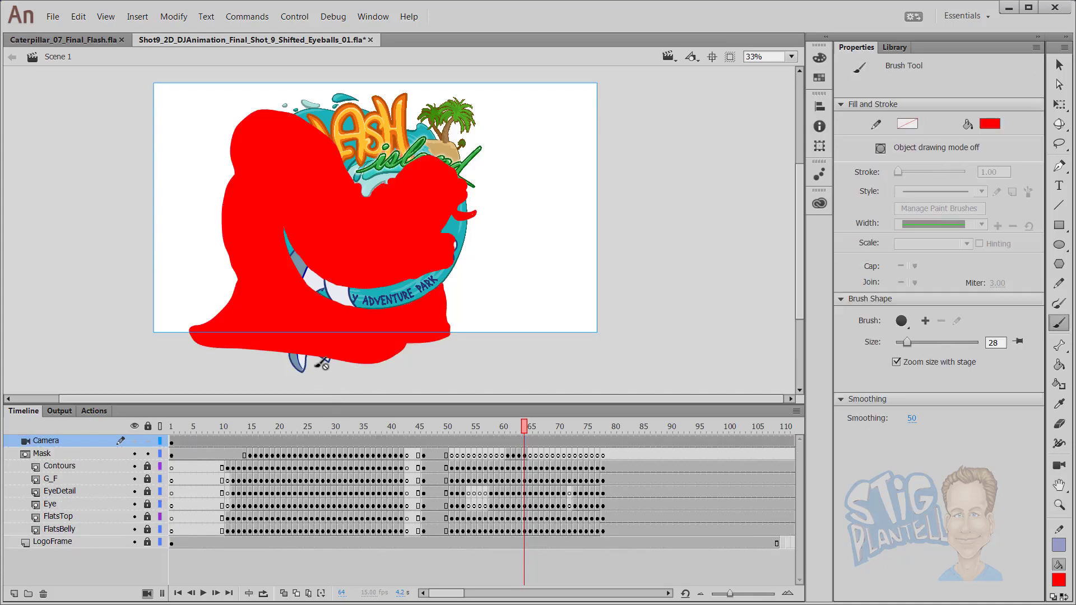
{"action": "left_click", "coordinate": [524, 455]}
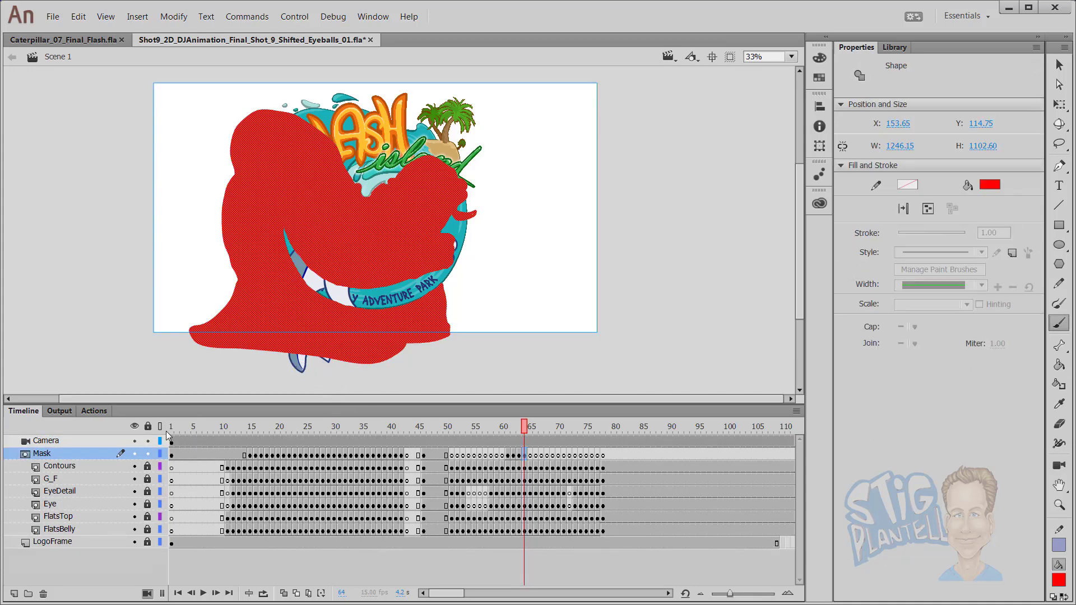
{"action": "left_click", "coordinate": [147, 453]}
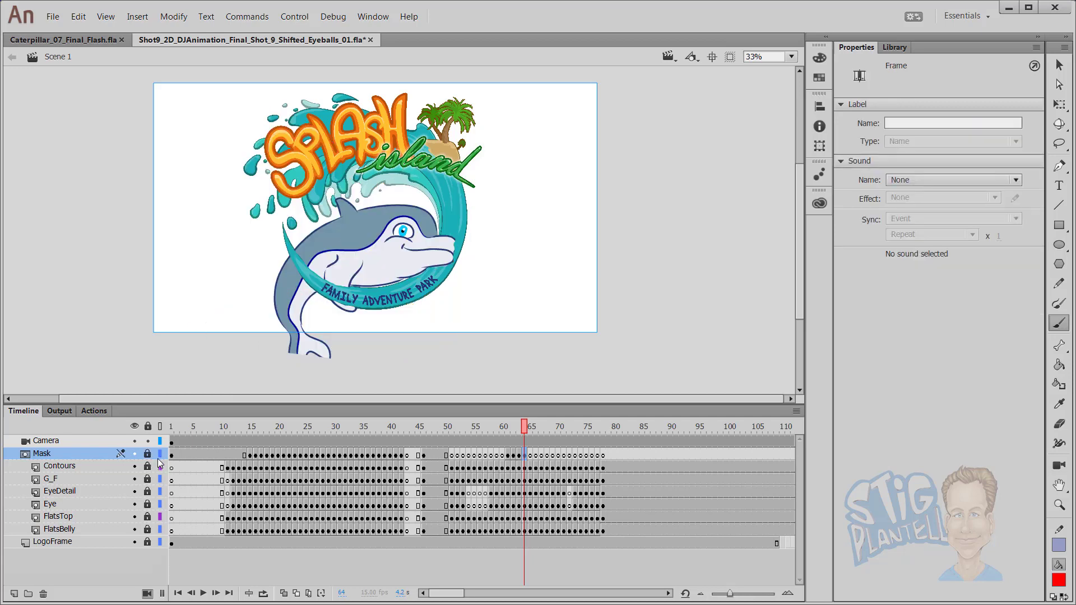
{"action": "left_click", "coordinate": [112, 441]}
{"action": "left_click", "coordinate": [43, 595]}
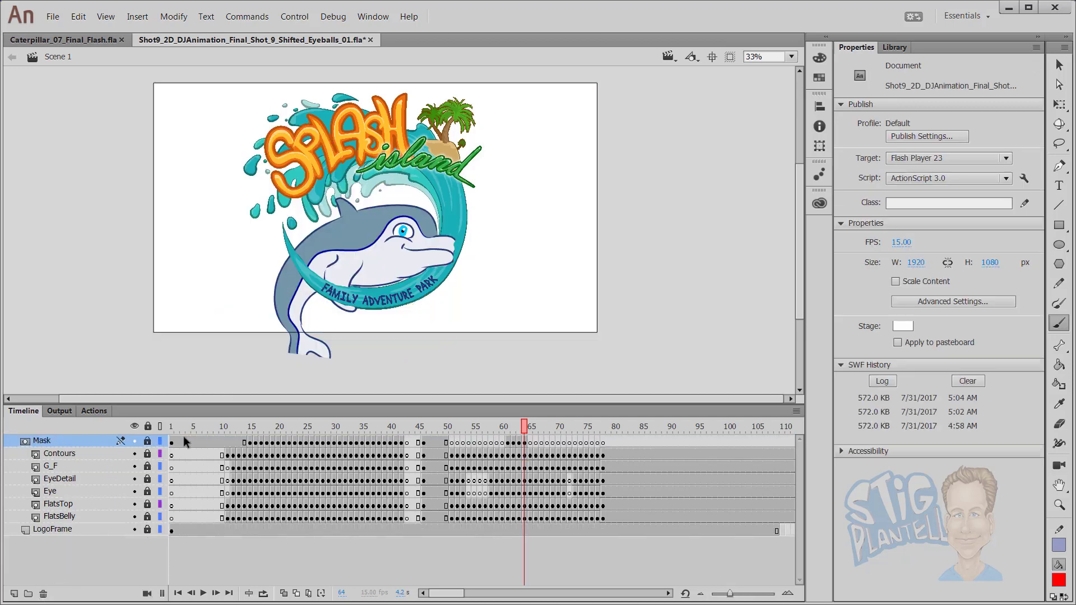
Unlock the Mask layer, brush over the uncovered dolphin tail below the stage on frame 64, and relock the layer to check it.
{"action": "left_click", "coordinate": [147, 441]}
{"action": "left_click", "coordinate": [525, 444]}
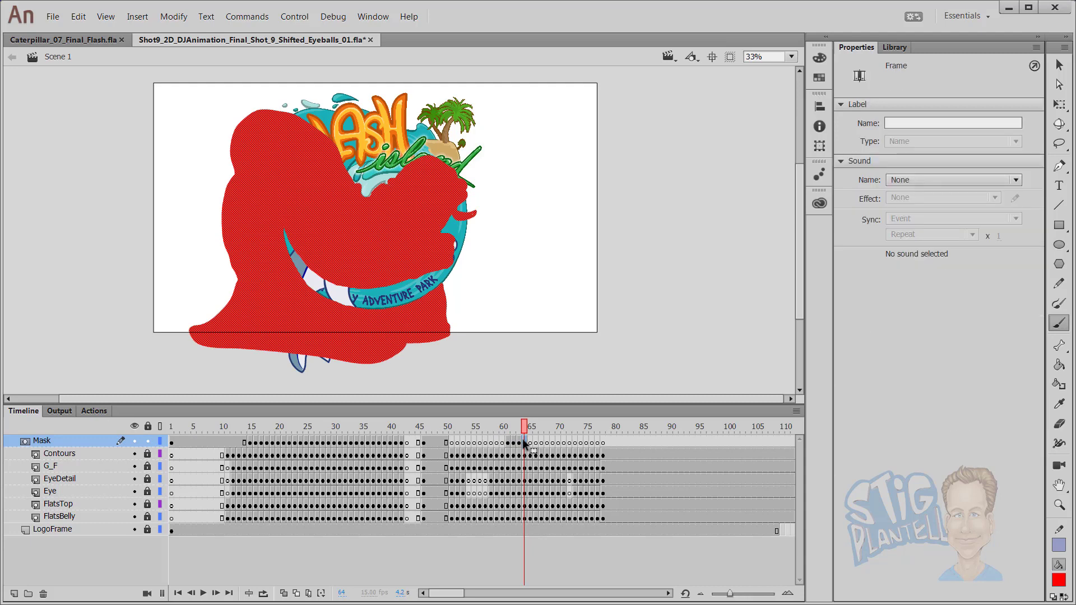
{"action": "mouse_move", "coordinate": [283, 342]}
{"action": "left_mouse_down"}
{"action": "mouse_move", "coordinate": [300, 375]}
{"action": "mouse_move", "coordinate": [300, 356]}
{"action": "mouse_move", "coordinate": [311, 349]}
{"action": "mouse_move", "coordinate": [297, 369]}
{"action": "mouse_move", "coordinate": [326, 358]}
{"action": "mouse_move", "coordinate": [282, 348]}
{"action": "mouse_move", "coordinate": [292, 370]}
{"action": "mouse_move", "coordinate": [352, 347]}
{"action": "mouse_move", "coordinate": [297, 381]}
{"action": "left_mouse_up"}
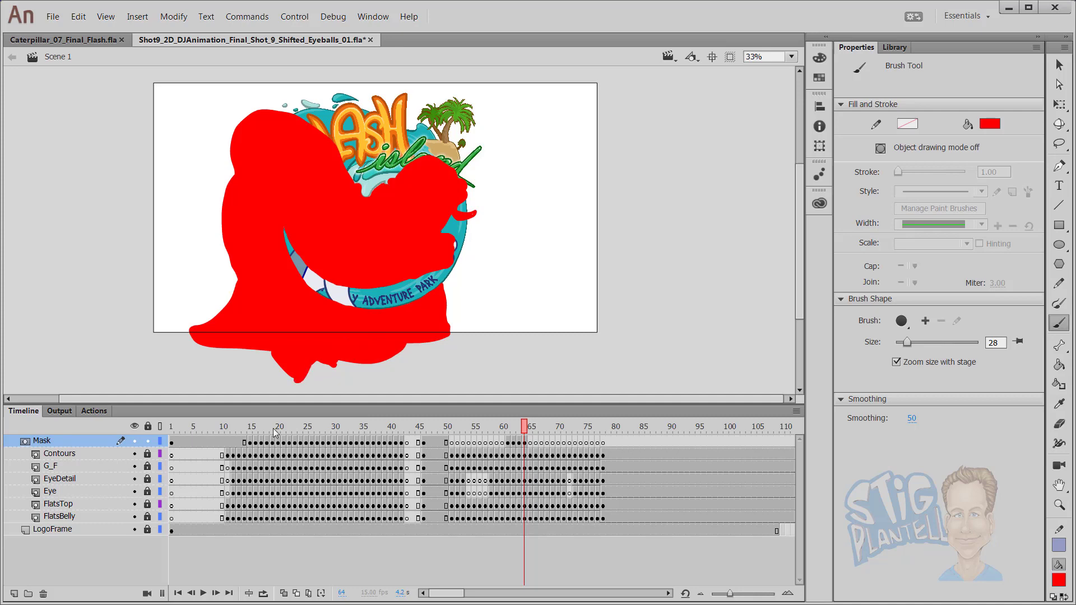
{"action": "left_click", "coordinate": [148, 442]}
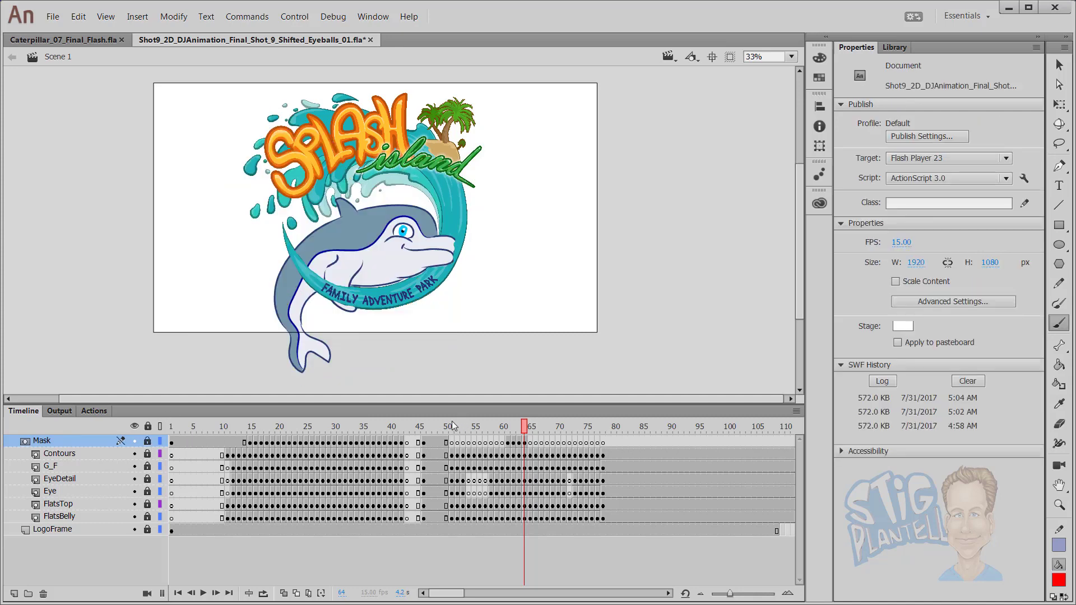
{"action": "key", "text": "comma"}
{"action": "key", "text": "period"}
Unlock the Mask layer, brush over the uncovered gaps at the tip of the dolphin's snout on frame 64, and relock the layer.
{"action": "key", "text": "z"}
{"action": "left_click_drag", "start_coordinate": [426, 295], "coordinate": [474, 191]}
{"action": "left_click", "coordinate": [148, 442]}
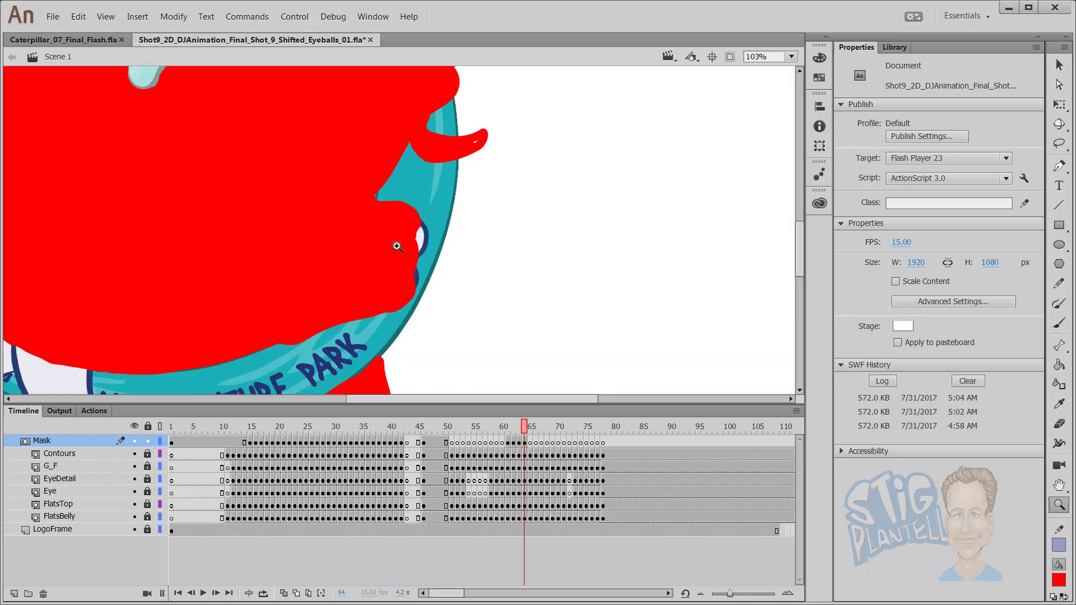
{"action": "key", "text": "b"}
{"action": "mouse_move", "coordinate": [419, 246]}
{"action": "left_mouse_down"}
{"action": "mouse_move", "coordinate": [411, 225]}
{"action": "mouse_move", "coordinate": [412, 250]}
{"action": "mouse_move", "coordinate": [410, 220]}
{"action": "mouse_move", "coordinate": [416, 261]}
{"action": "mouse_move", "coordinate": [407, 285]}
{"action": "left_mouse_up"}
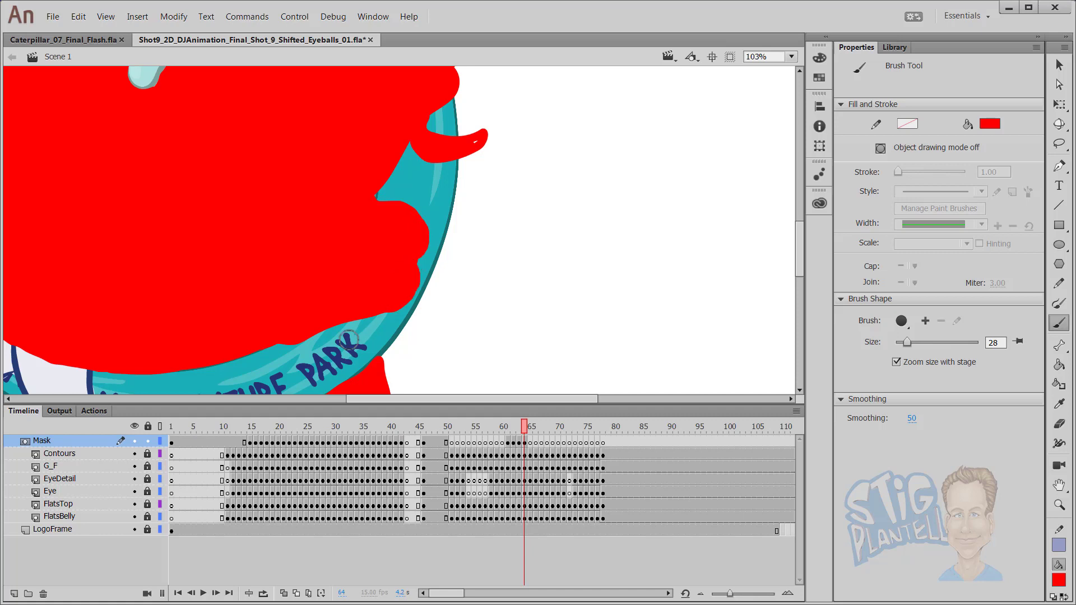
{"action": "left_click", "coordinate": [147, 441]}
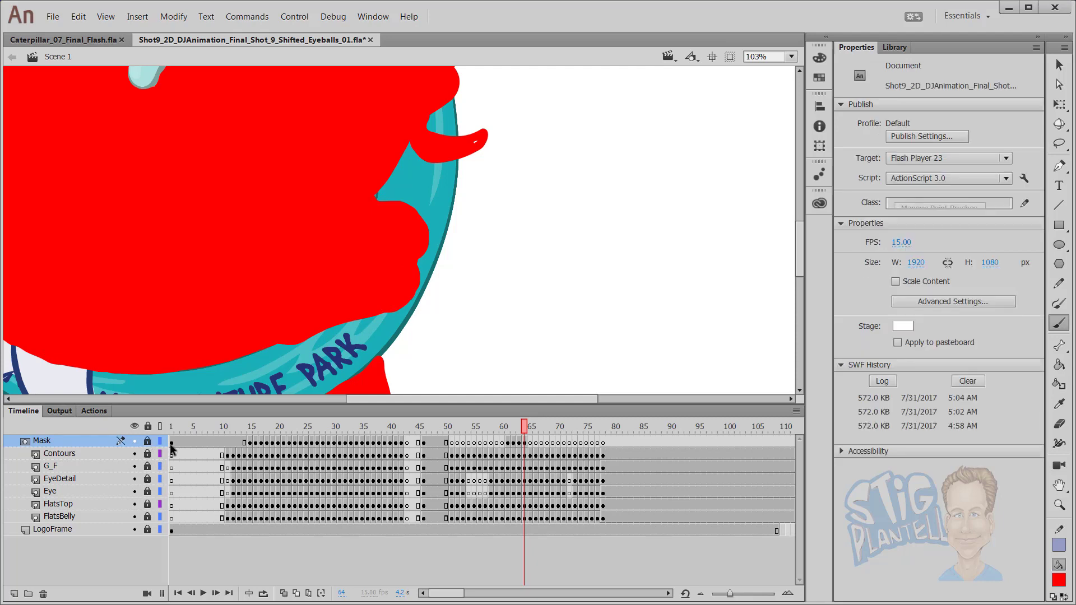
Review the masking on the whole logo by scrubbing and stepping back and forth through the frames around 63 and 64.
{"action": "key", "text": "z"}
{"action": "left_click", "coordinate": [269, 243], "text": "alt"}
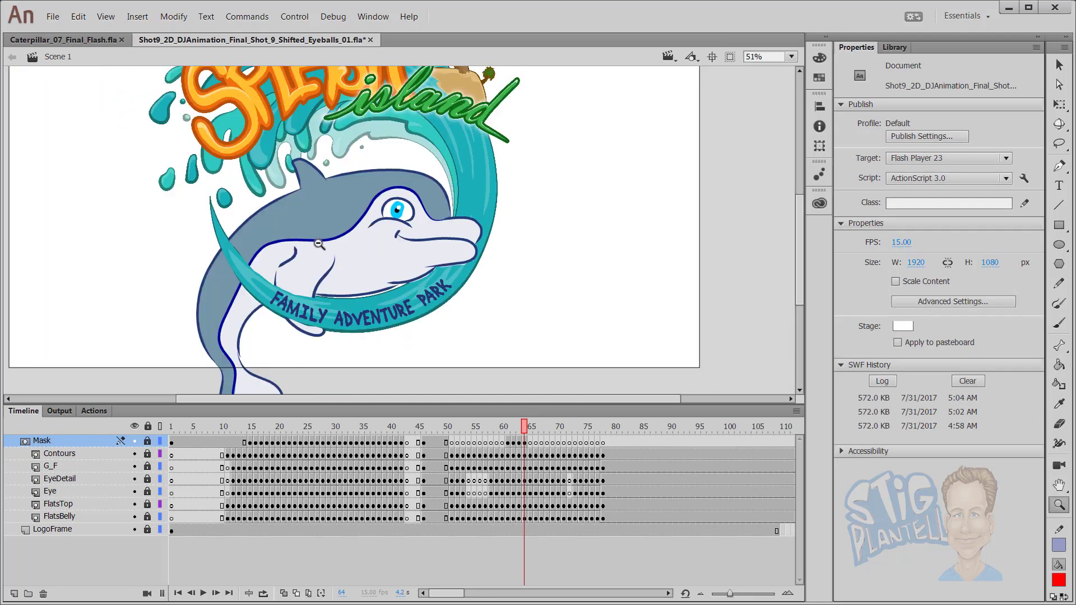
{"action": "left_click", "coordinate": [314, 244], "text": "alt"}
{"action": "left_click_drag", "start_coordinate": [272, 91], "coordinate": [525, 319]}
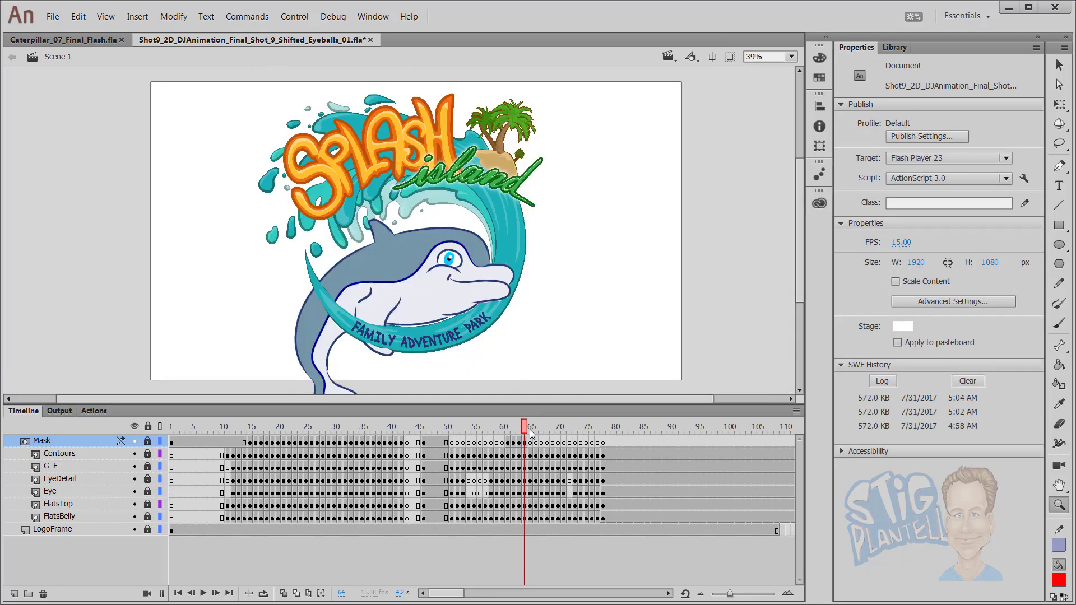
{"action": "mouse_move", "coordinate": [511, 434]}
{"action": "left_mouse_down"}
{"action": "mouse_move", "coordinate": [529, 440]}
{"action": "mouse_move", "coordinate": [473, 436]}
{"action": "mouse_move", "coordinate": [520, 433]}
{"action": "left_mouse_up"}
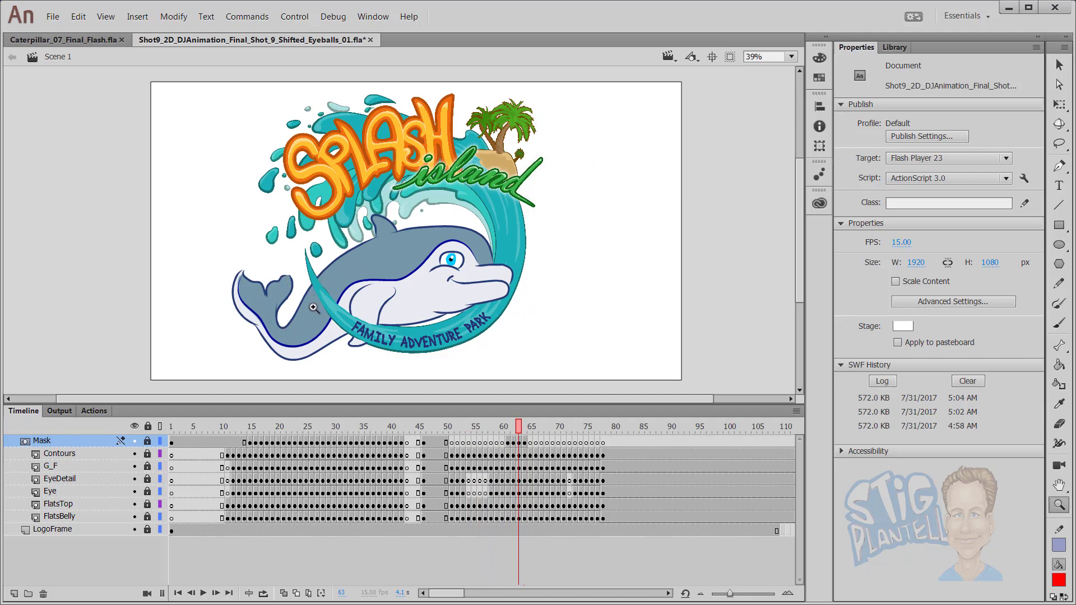
{"action": "key", "text": "comma"}
{"action": "key", "text": "period"}
{"action": "key", "text": "period"}
{"action": "key", "text": "period"}
{"action": "key", "text": "comma"}
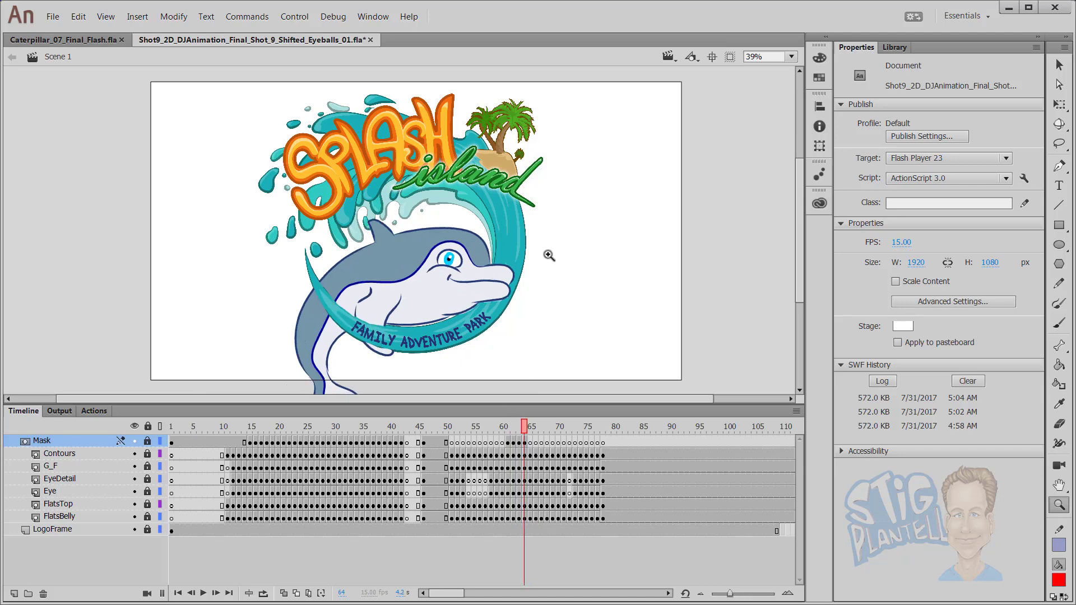